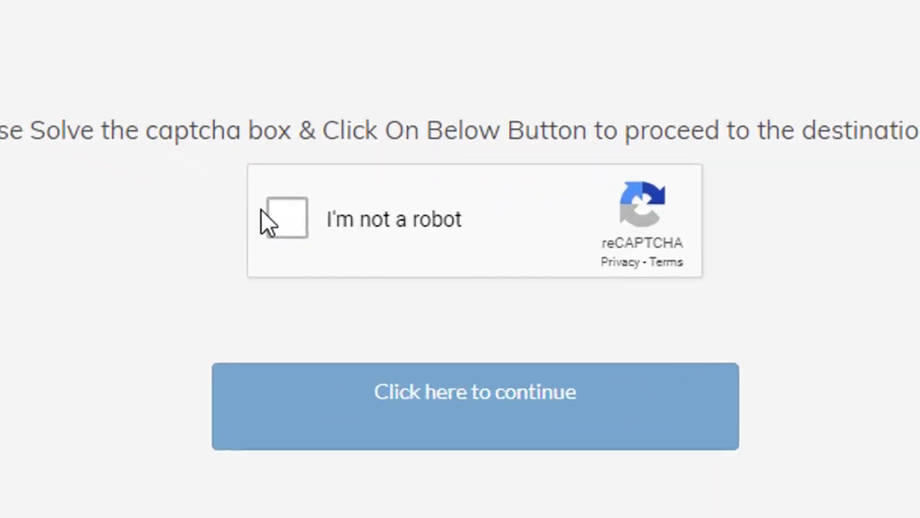
Pass the Clicksfly captcha and continue past the pop-up ad tabs
left_click(283, 218)
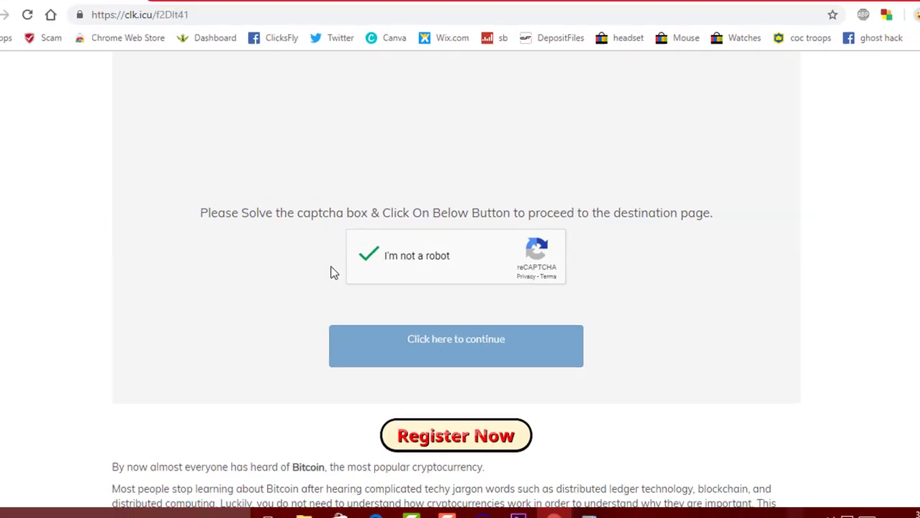
left_click(441, 339)
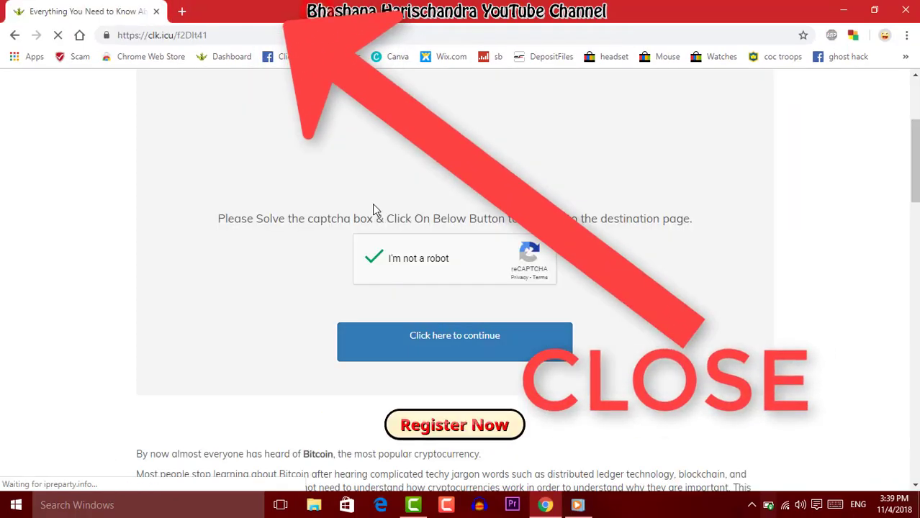
left_click(438, 336)
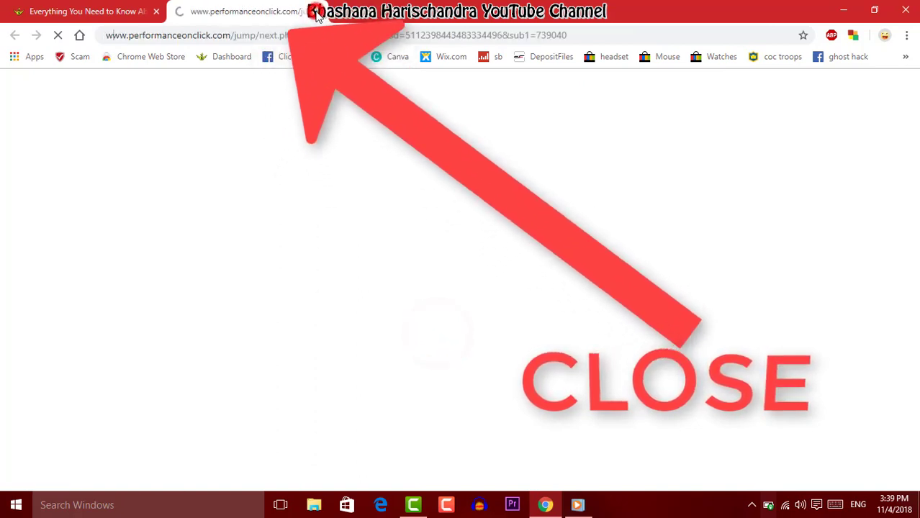
key("ctrl+w")
left_click(437, 337)
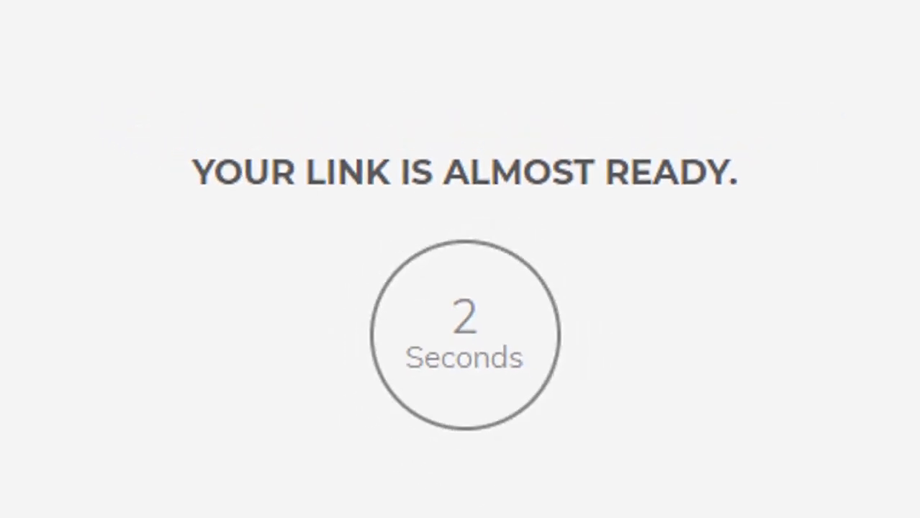
Get the final link, then select Test File.trec in the Compression folder
scroll(481, 277, "down", 1)
scroll(494, 278, "down", 5)
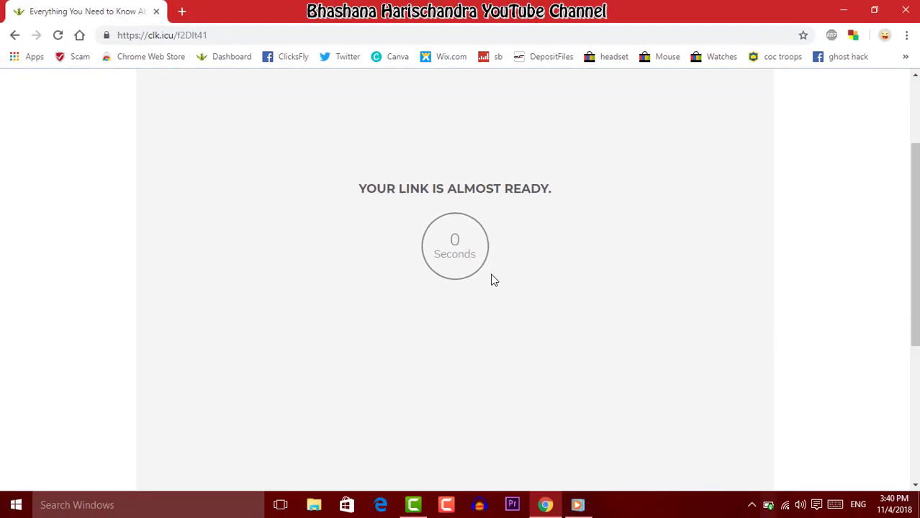
left_click(487, 301)
left_click(487, 301)
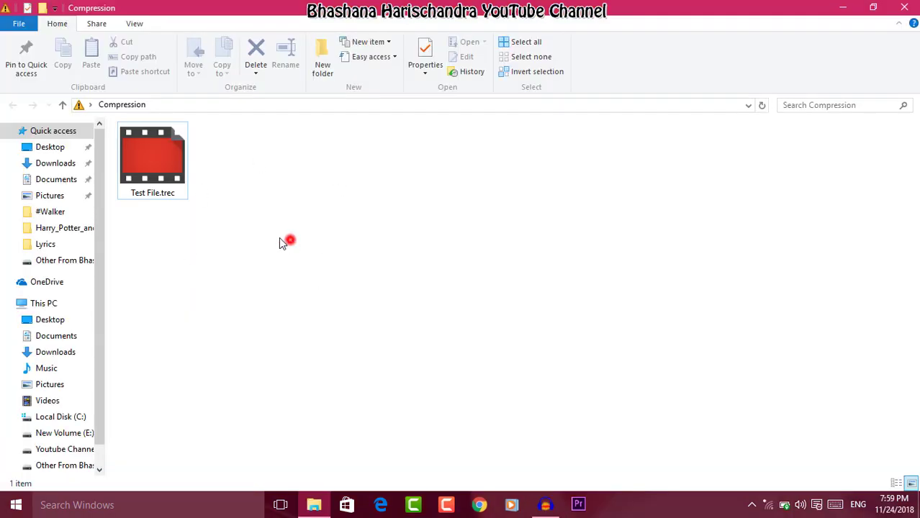
left_click_drag(281, 241, 142, 144)
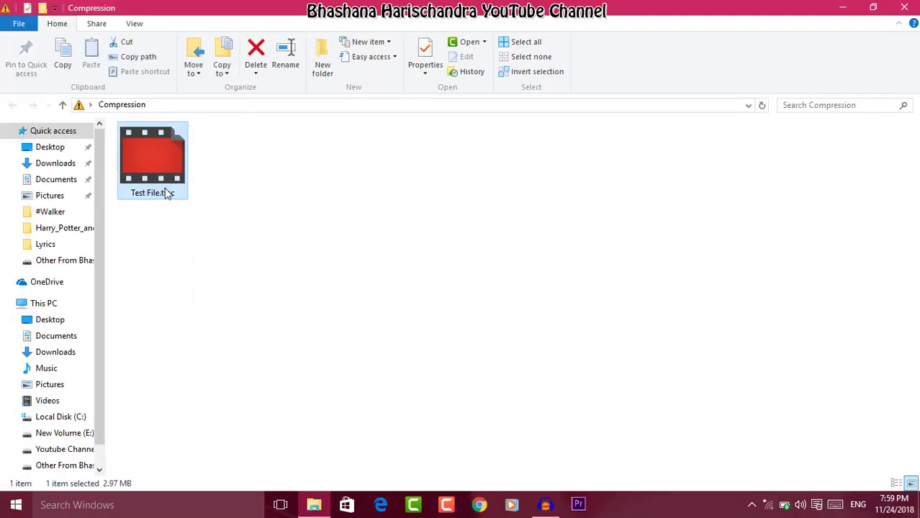
right_click(157, 170)
left_click(213, 447)
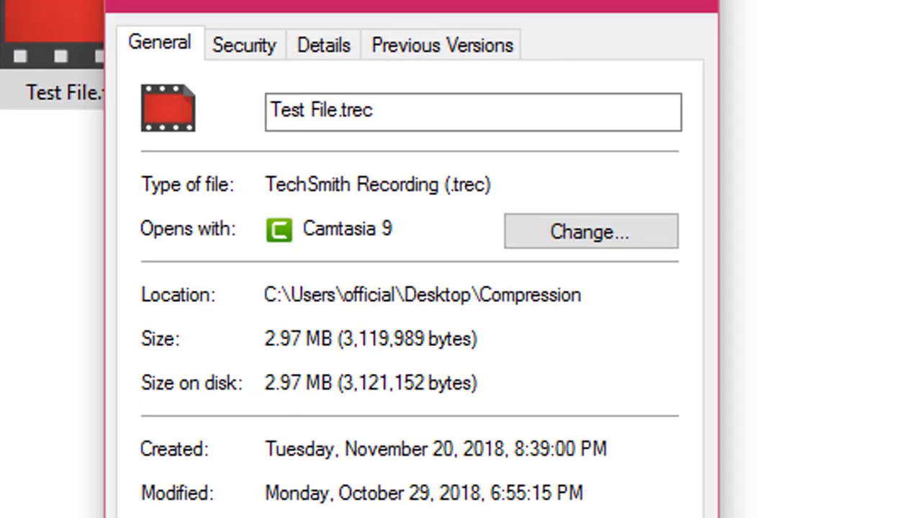
left_click(515, 517)
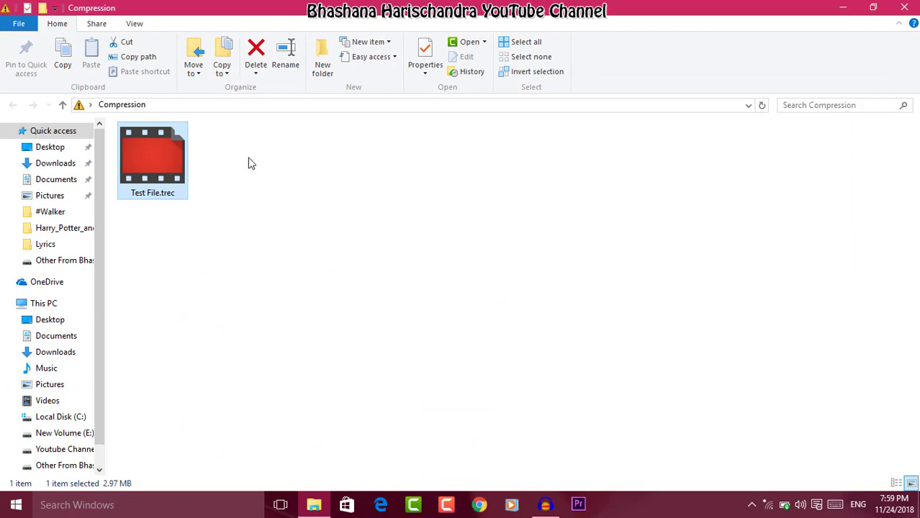
Add Test File.trec to a WinRAR archive with Best compression and Create SFX archive ticked
right_click(171, 138)
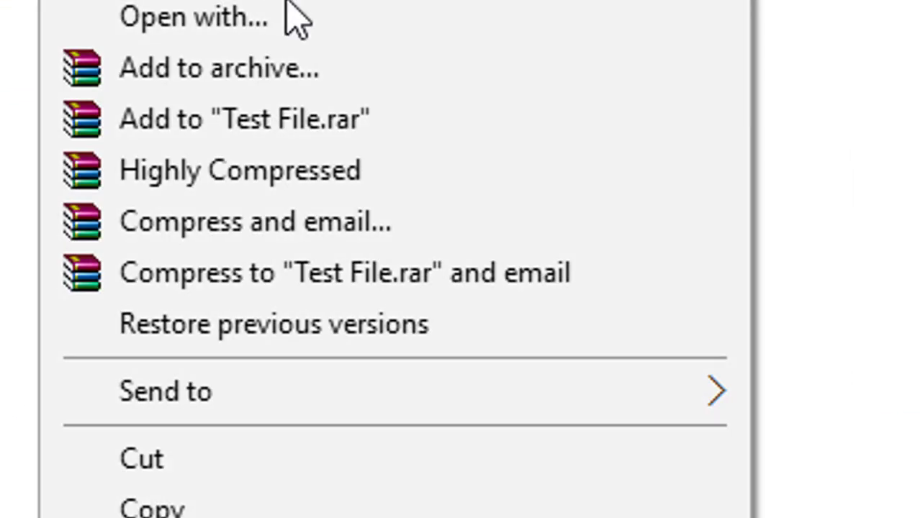
left_click(315, 90)
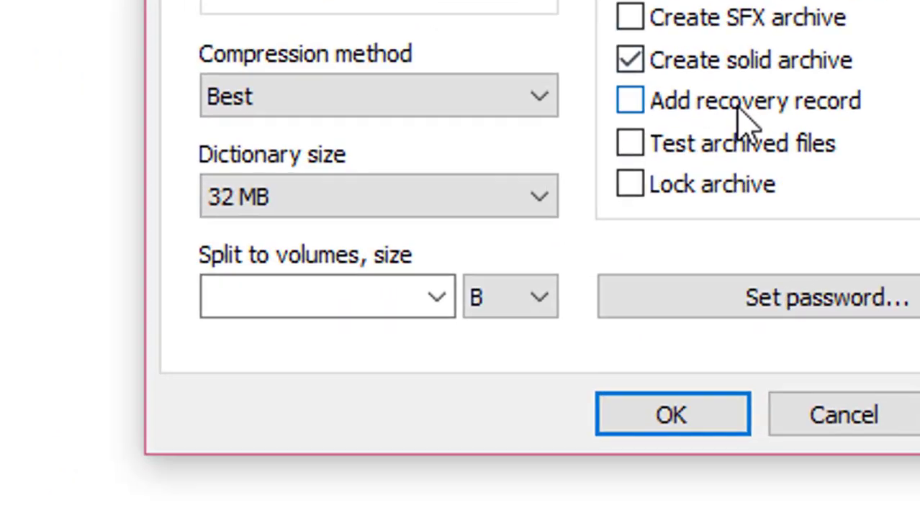
left_click(532, 101)
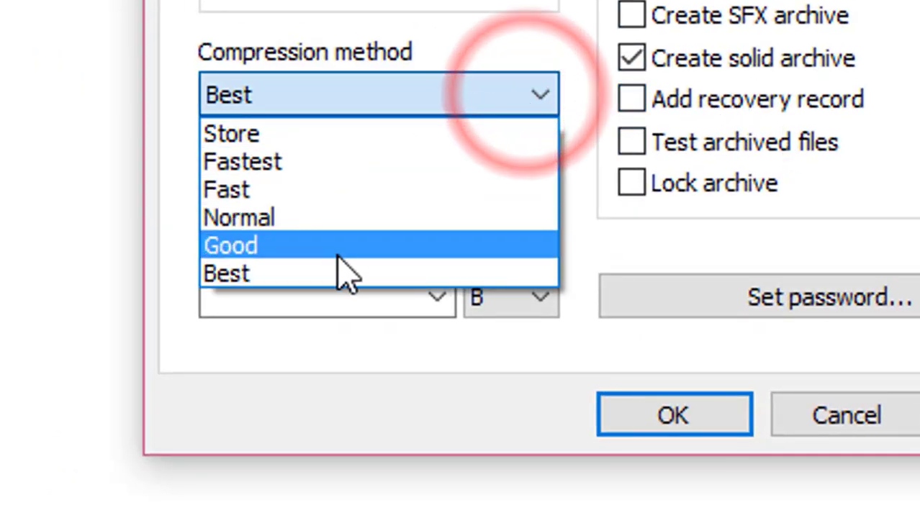
left_click(315, 270)
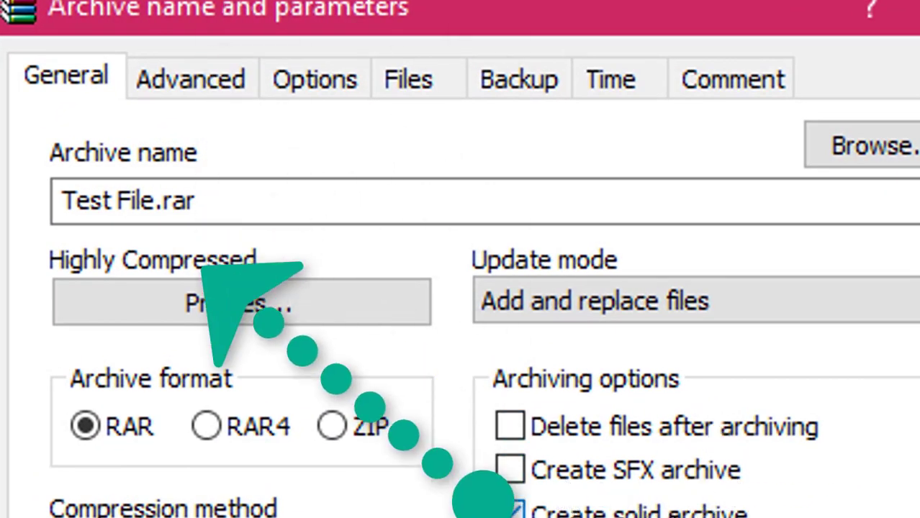
left_click(517, 470)
left_click(517, 470)
left_click(517, 470)
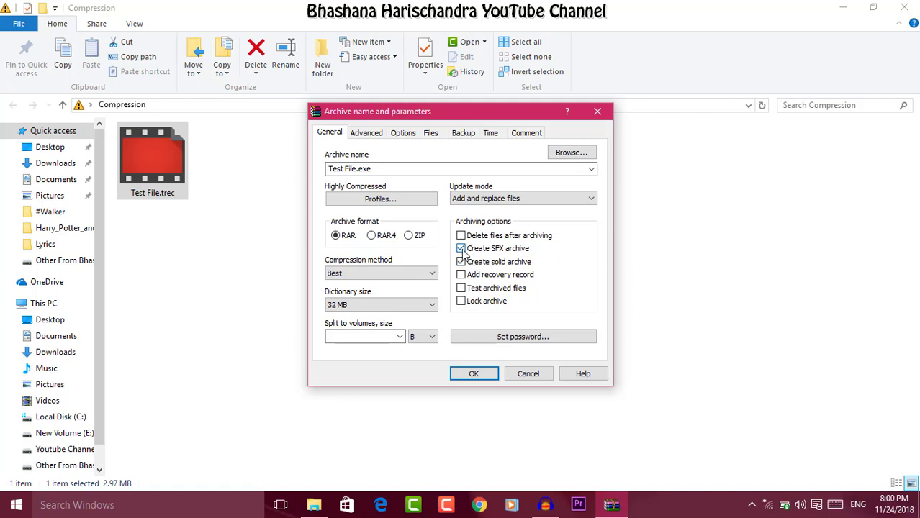
Untick Create SFX archive and review the Advanced compression parameters
left_click(462, 249)
left_click(367, 132)
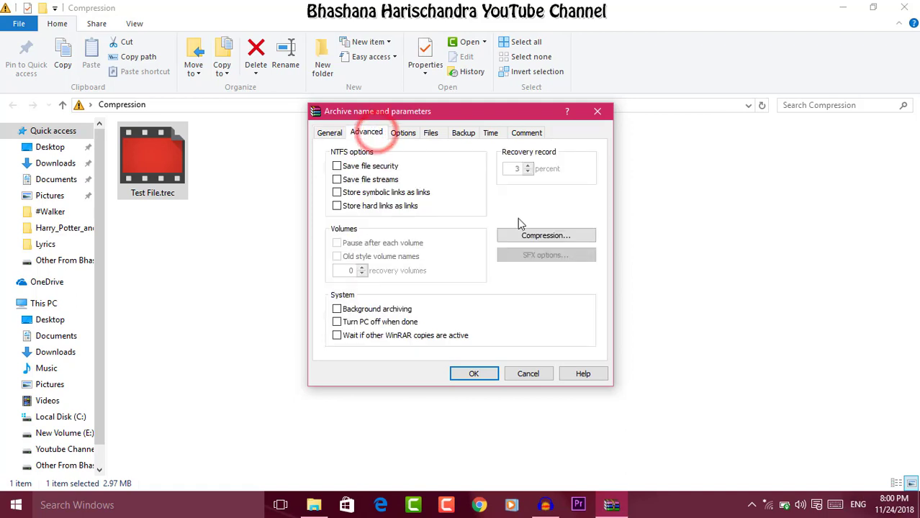
left_click(526, 241)
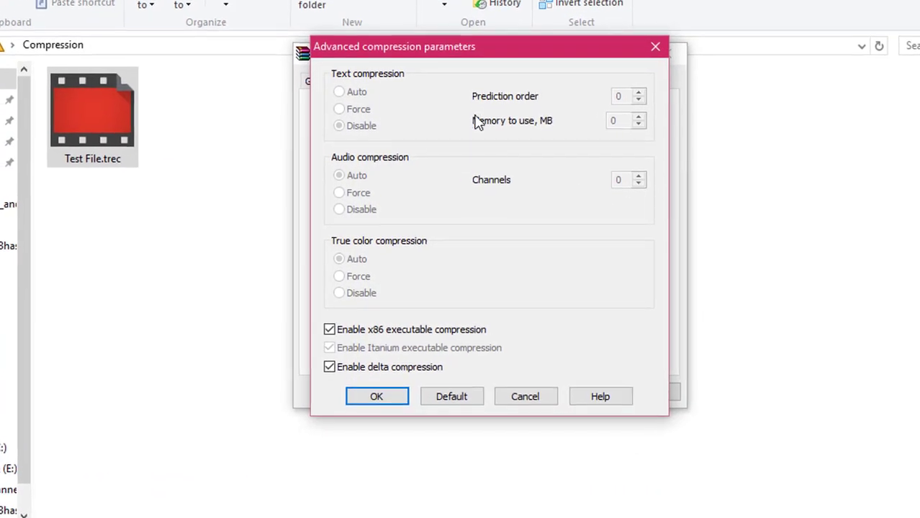
left_click(378, 397)
left_click(316, 78)
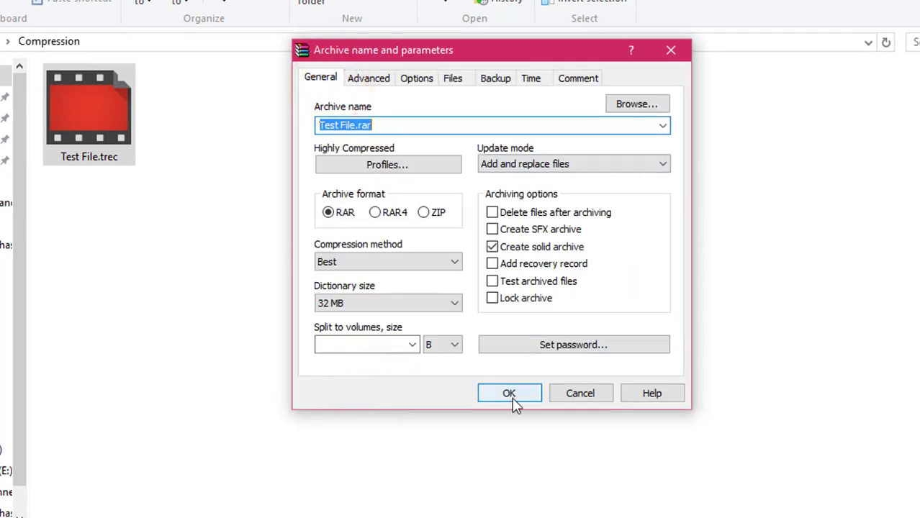
Save the archive into the Compression folder, creating Test File.rar
left_click(637, 106)
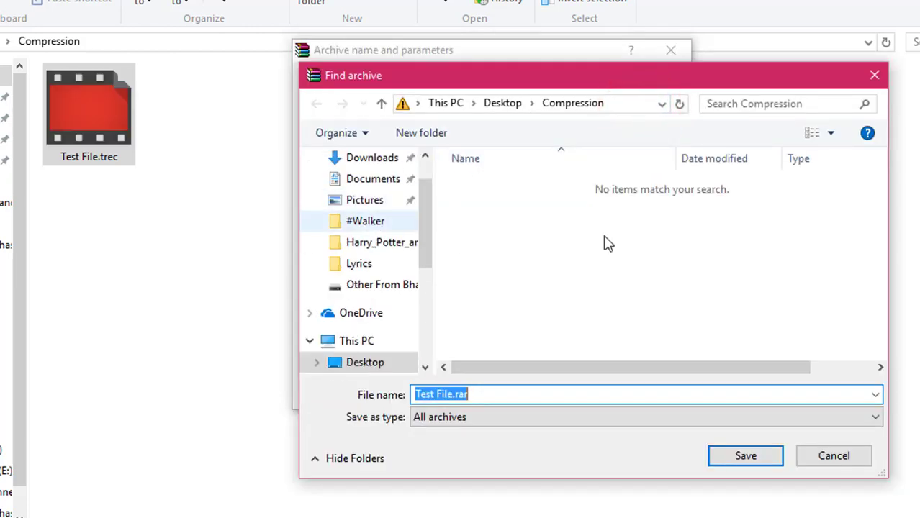
left_click(732, 452)
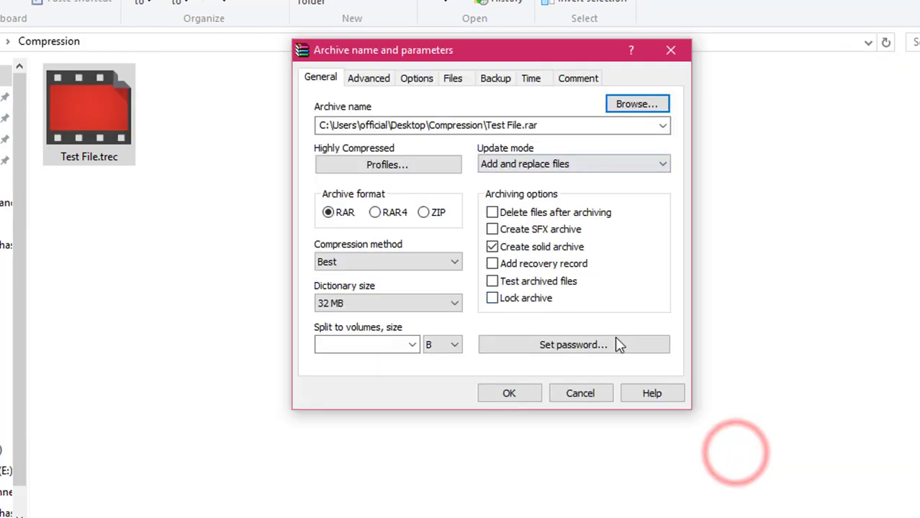
left_click(527, 395)
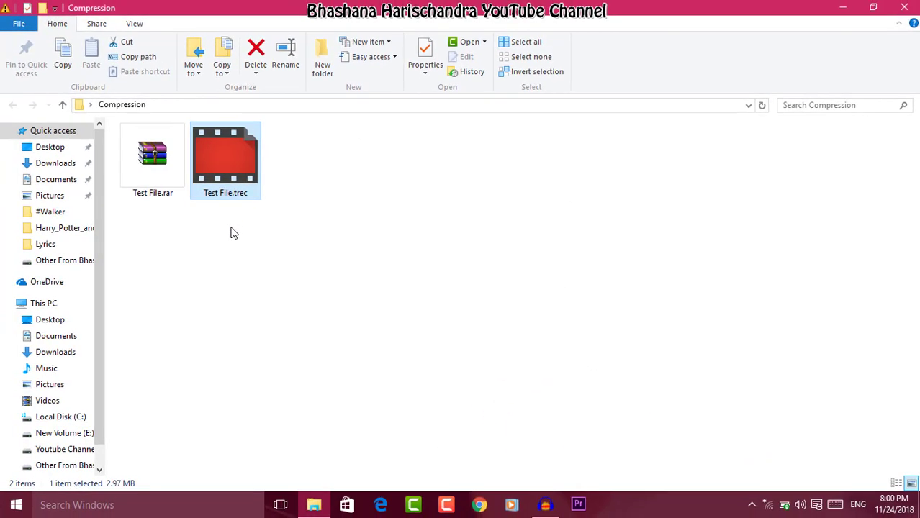
Check Test File.rar's properties for its size, then select Test File.trec
right_click(177, 177)
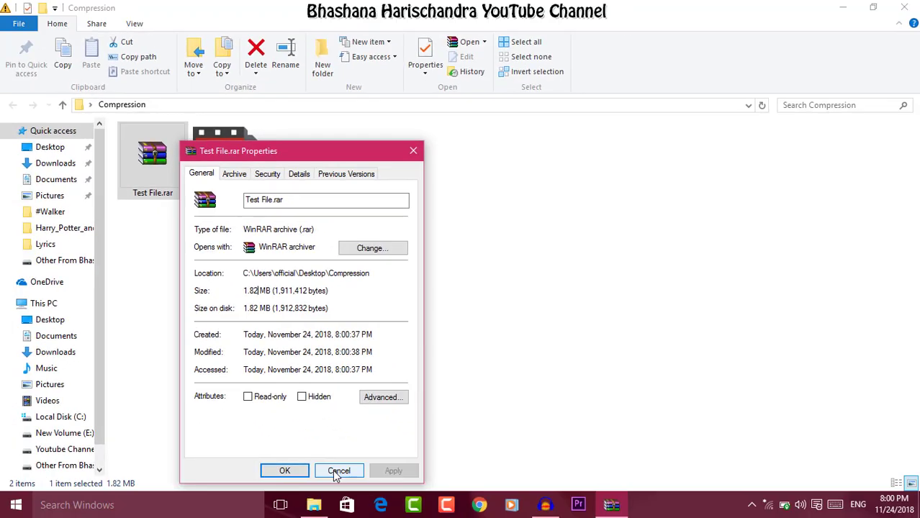
left_click(338, 471)
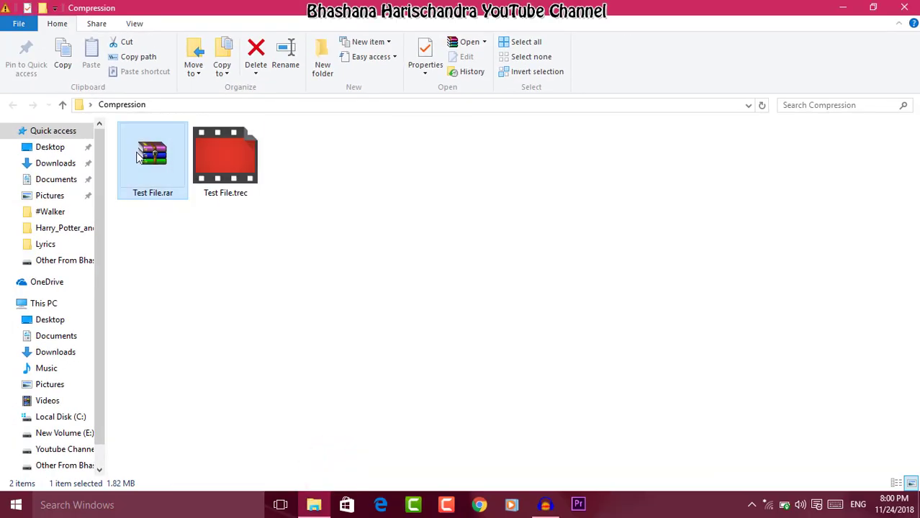
left_click(170, 261)
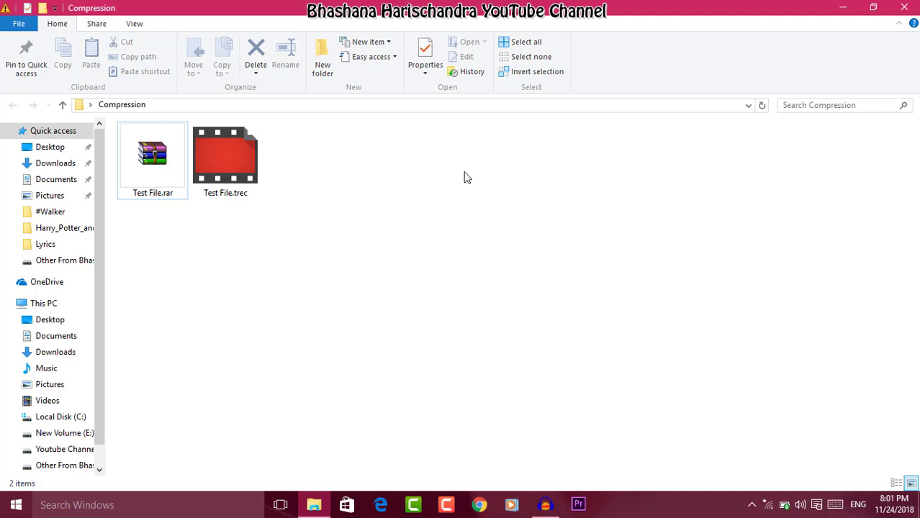
left_click(256, 147)
Compress Test File.trec to Test File.kgb in KGB format at Maximum level and show the level guide
right_click(254, 148)
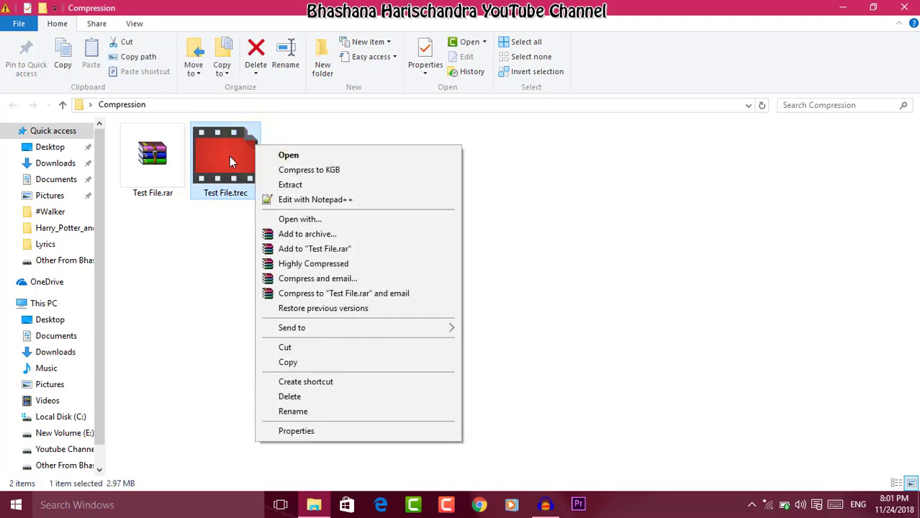
left_click(314, 173)
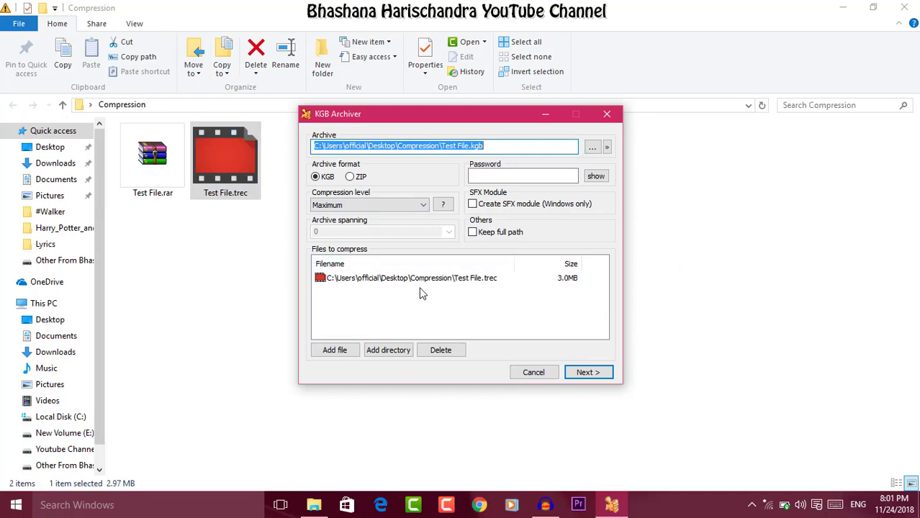
left_click(343, 285)
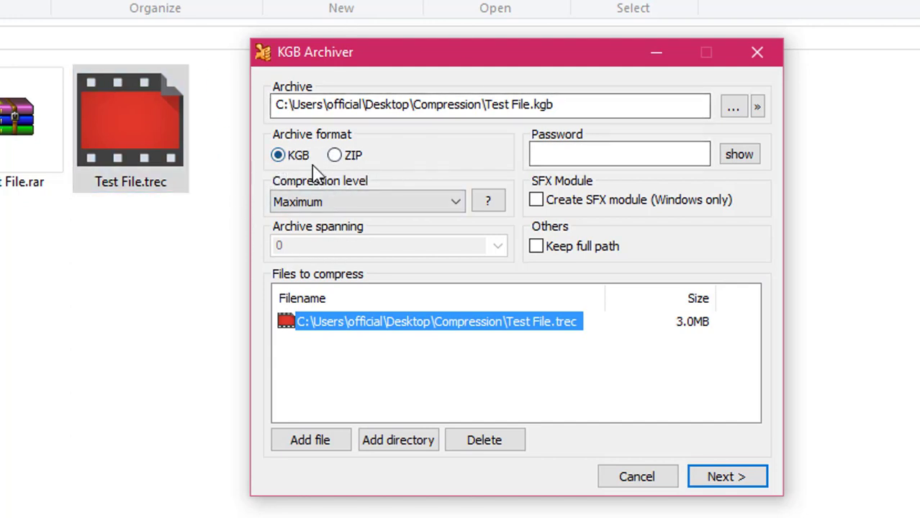
left_click(674, 149)
left_click(410, 193)
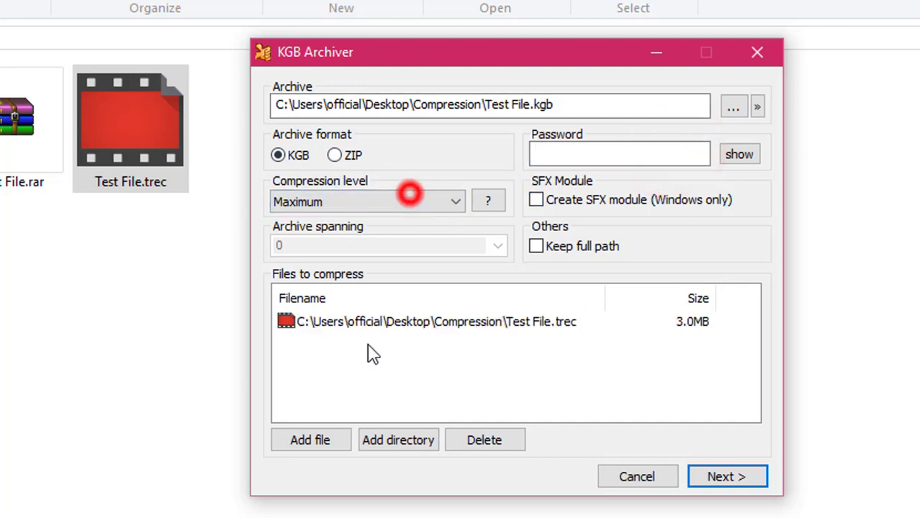
left_click(488, 202)
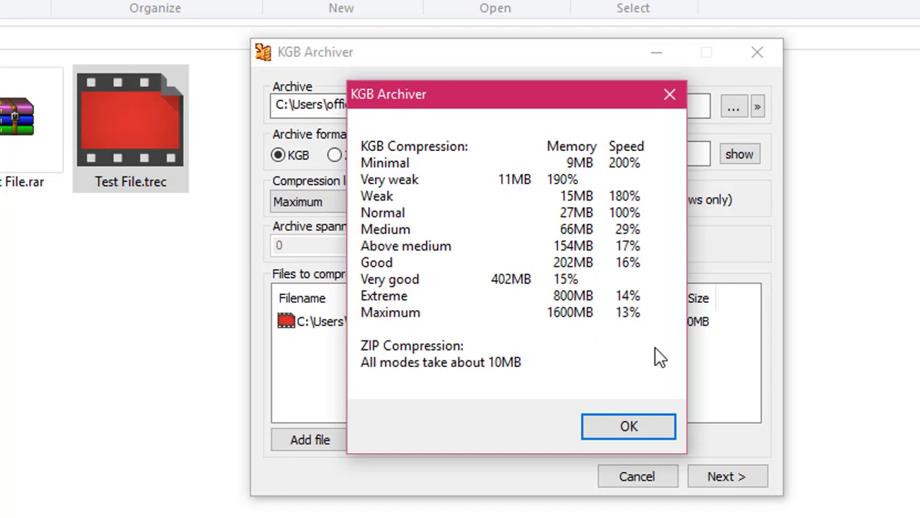
Leave Create SFX module off and start compressing, accepting the over-75% memory warning
left_click(639, 423)
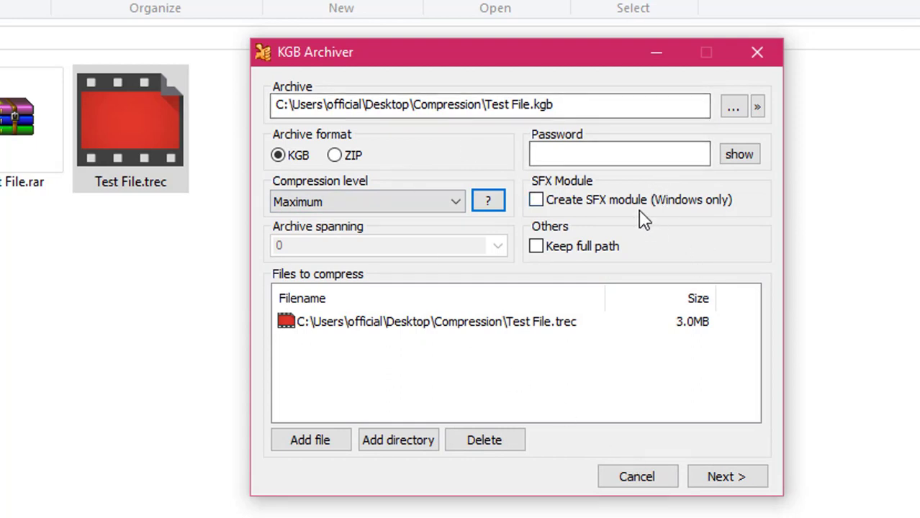
left_click(569, 207)
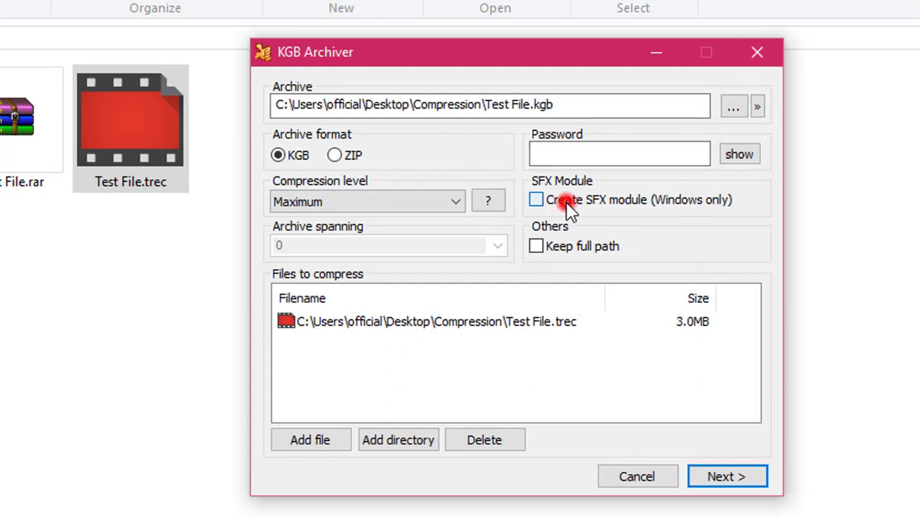
left_click(561, 207)
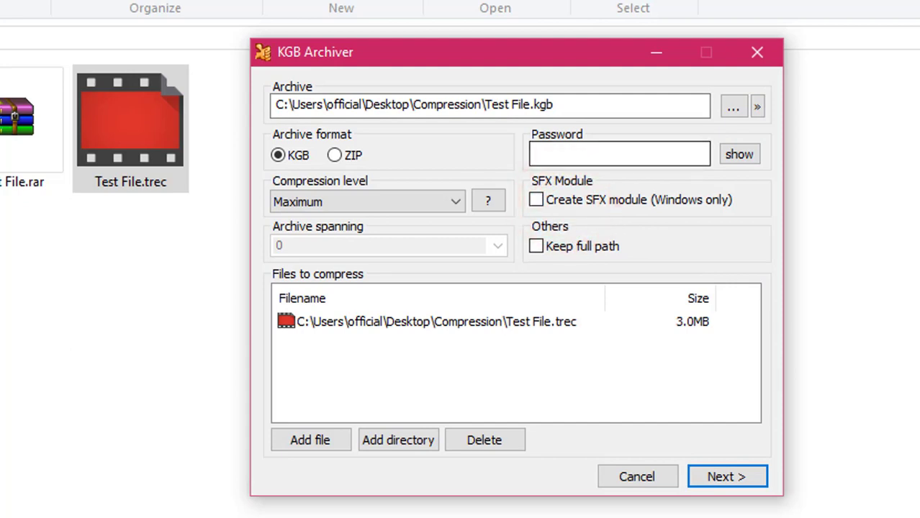
left_click(715, 479)
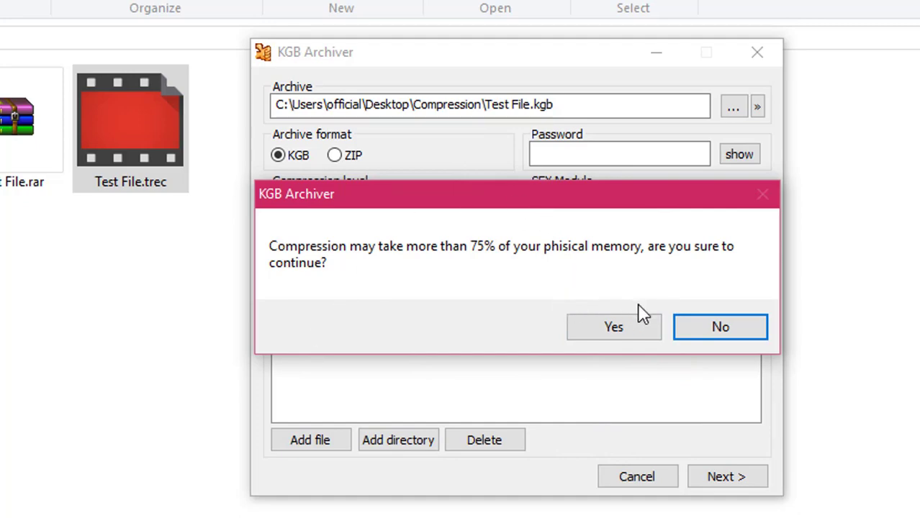
left_click(612, 329)
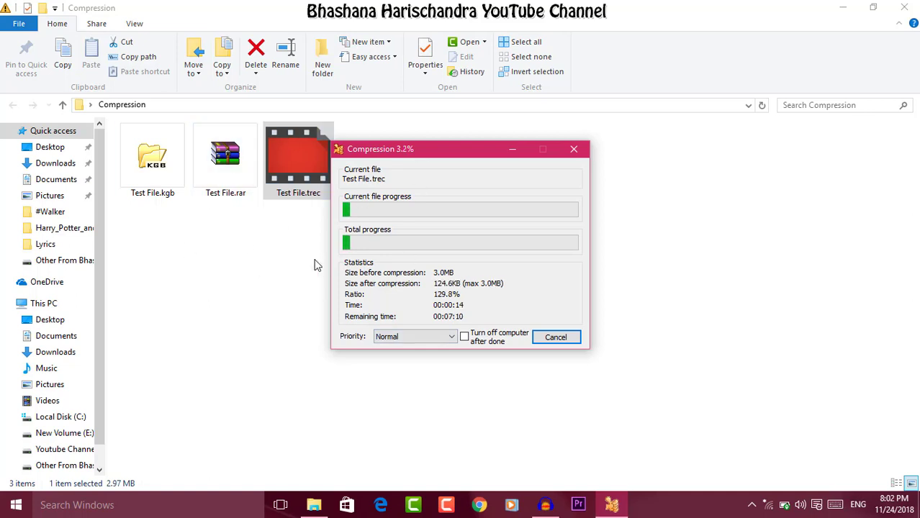
Cancel the running KGB compression and confirm, dismissing the canceled notice
left_click(551, 339)
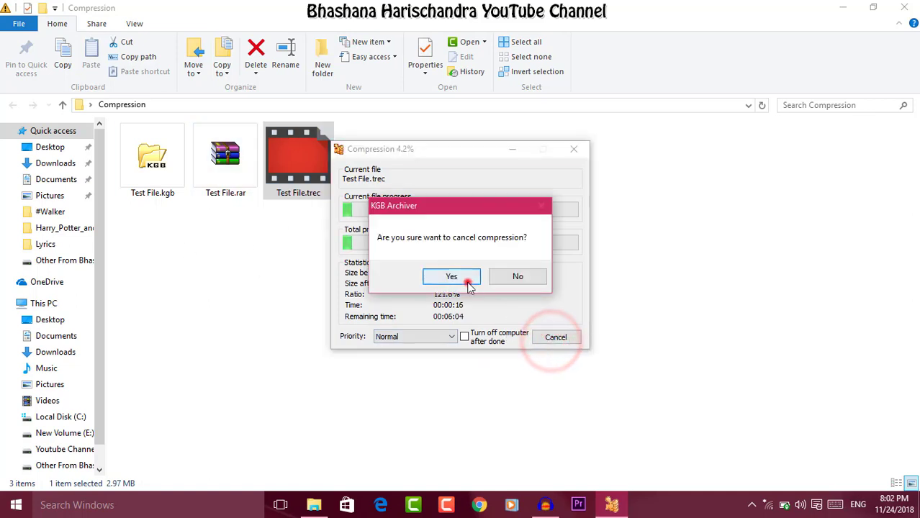
left_click(470, 282)
left_click(472, 282)
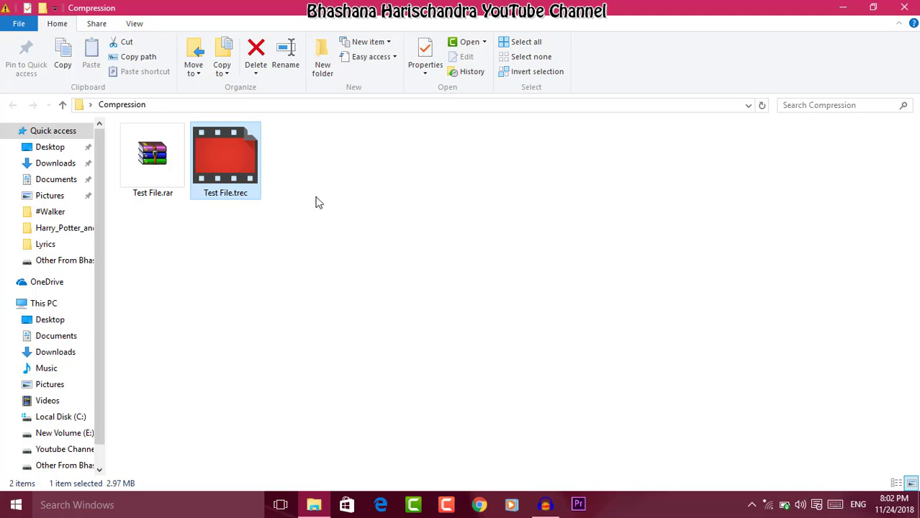
Open the properties of After Compressing Test File.kgb and move the dialog aside
left_click(274, 267)
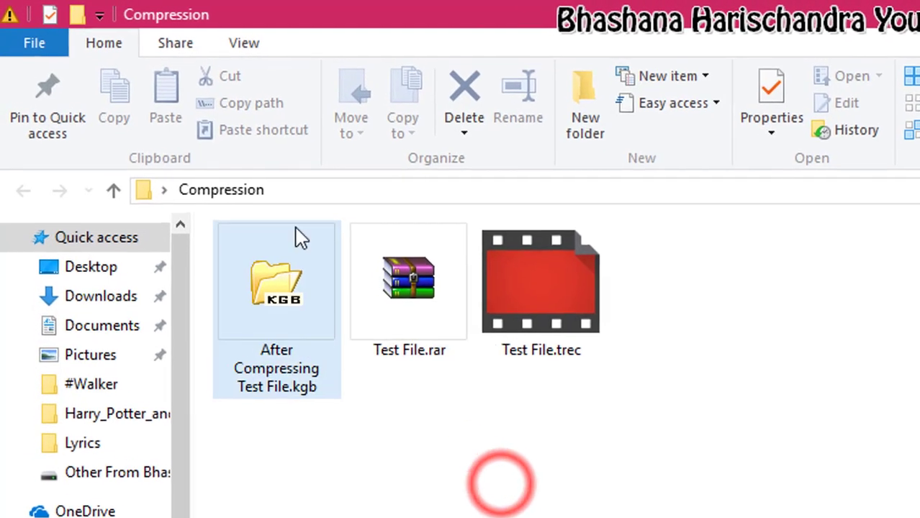
left_click(395, 472)
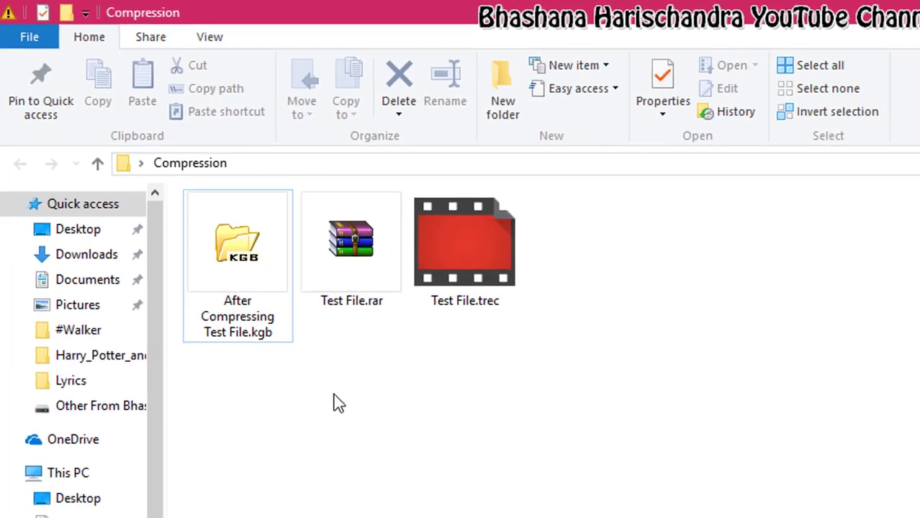
left_click(216, 277)
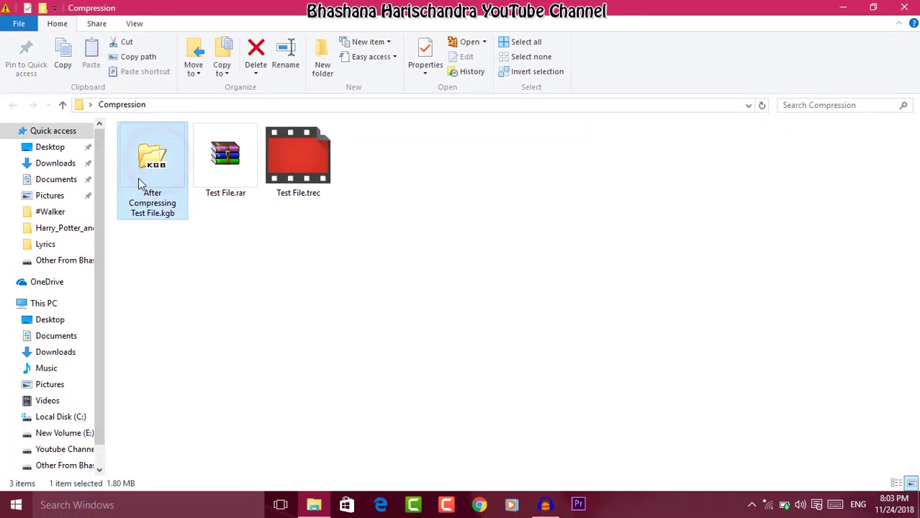
right_click(178, 177)
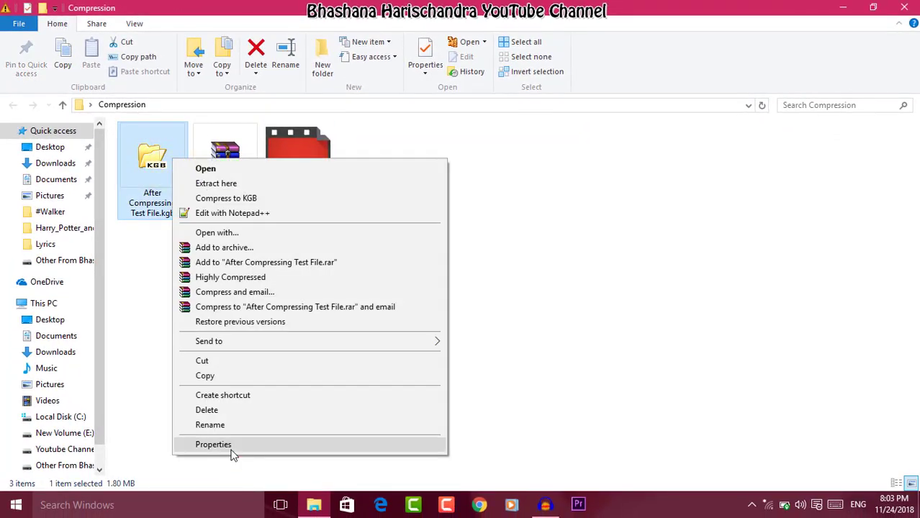
left_click(232, 451)
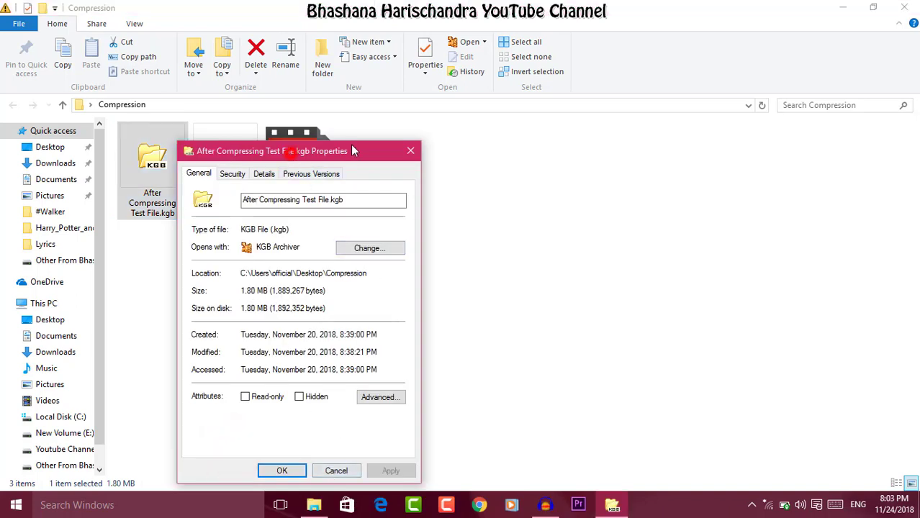
left_click_drag(350, 144, 573, 147)
Open the properties of Test File.rar
left_click(226, 156)
right_click(228, 153)
left_click(280, 411)
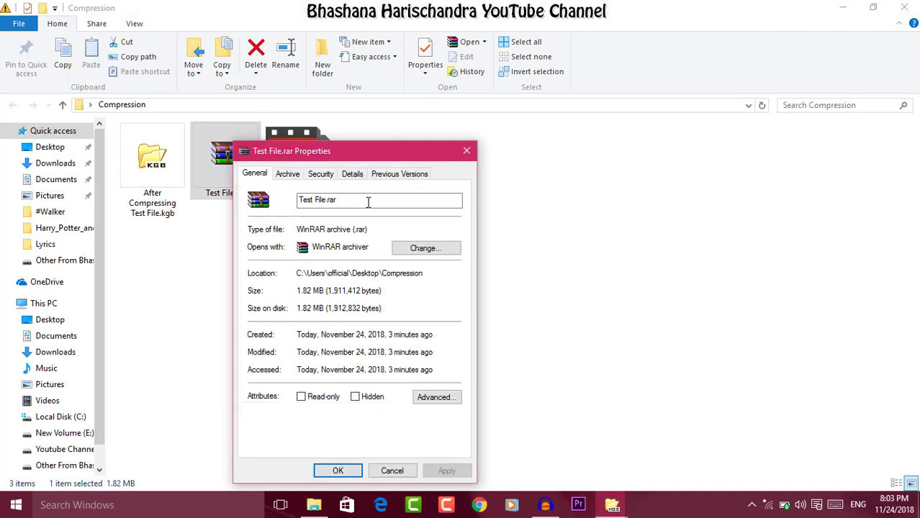
Arrange the kgb (1,889,267 bytes) and rar (1,911,412 bytes) Properties dialogs side by side
mouse_move(618, 510)
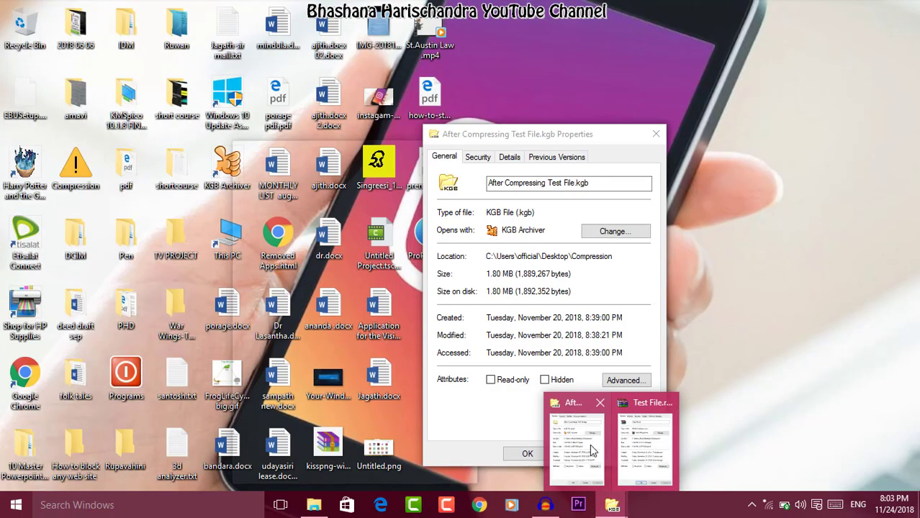
left_click(592, 454)
left_click_drag(527, 142, 596, 157)
left_click(441, 152)
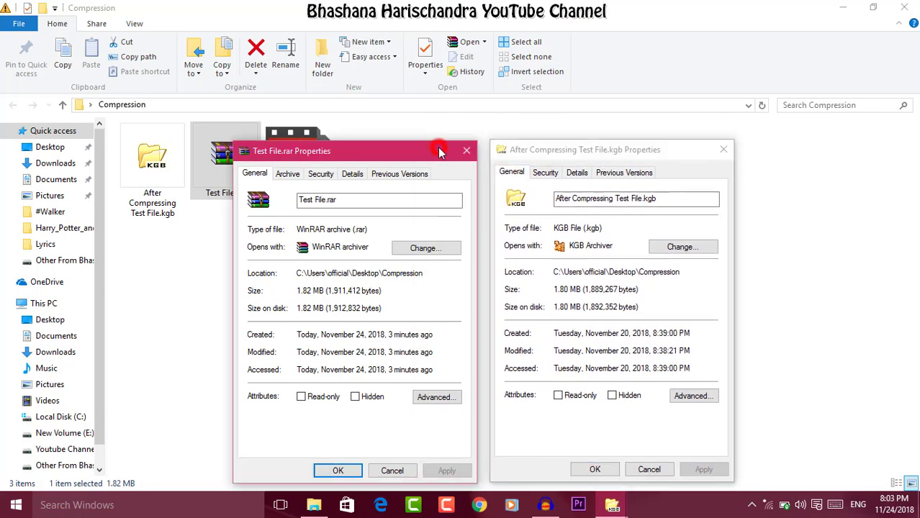
left_click(547, 208)
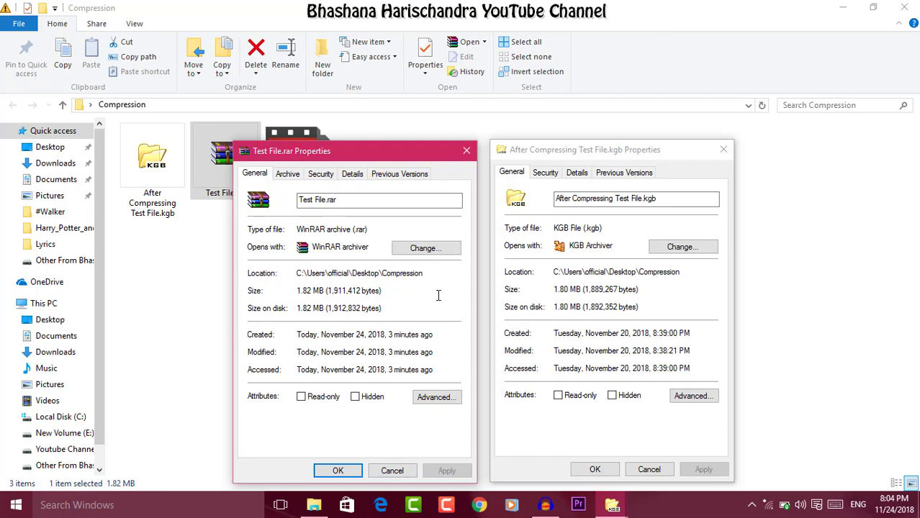
left_click(438, 296)
left_click(549, 305)
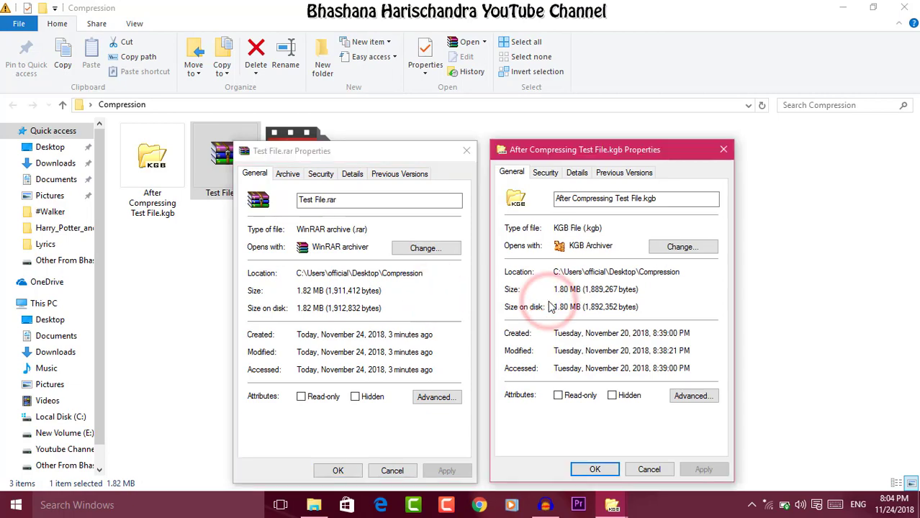